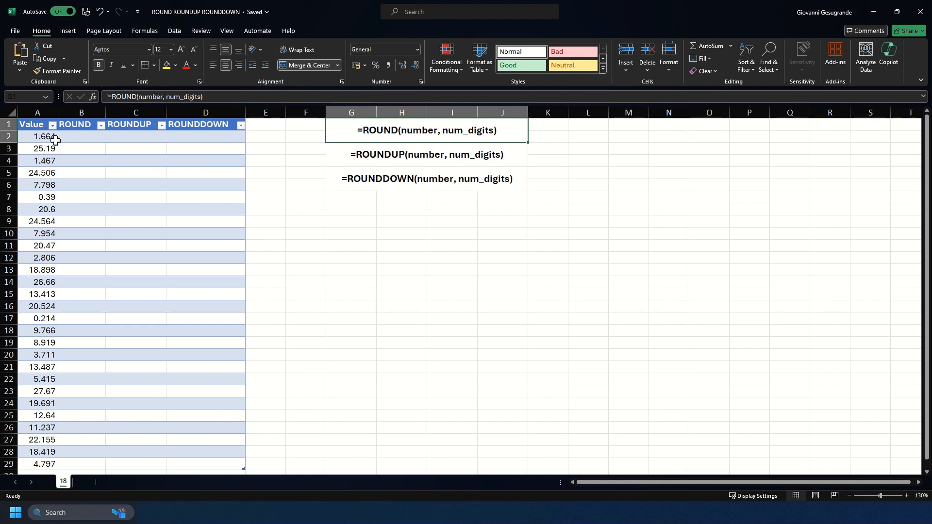
click(75, 138)
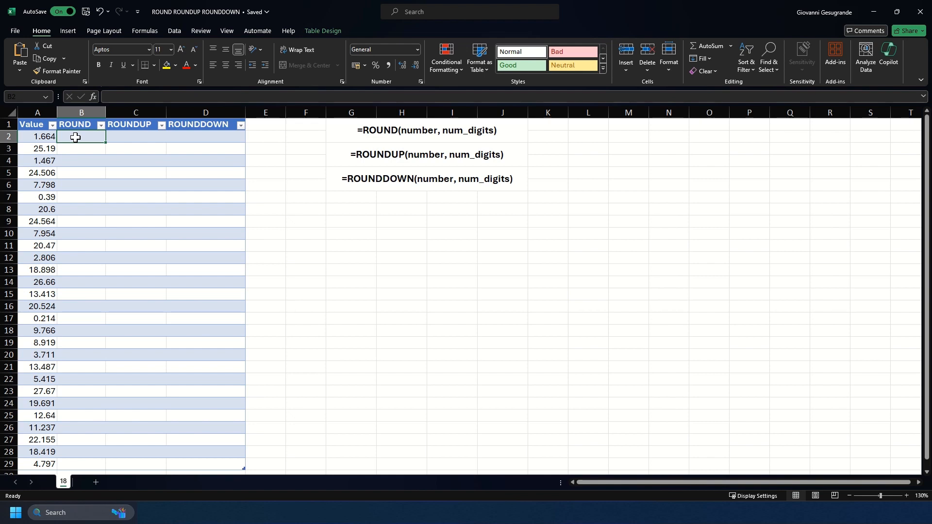
text(=round)
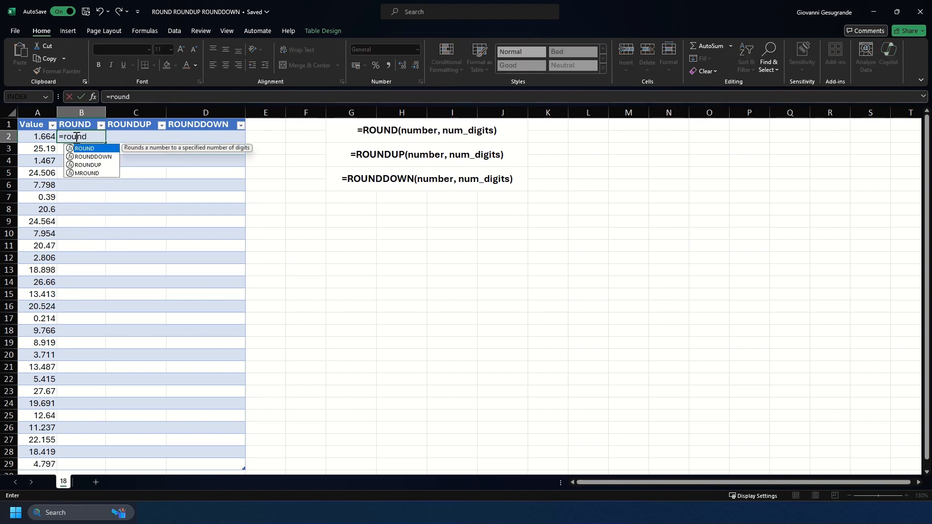
text(()
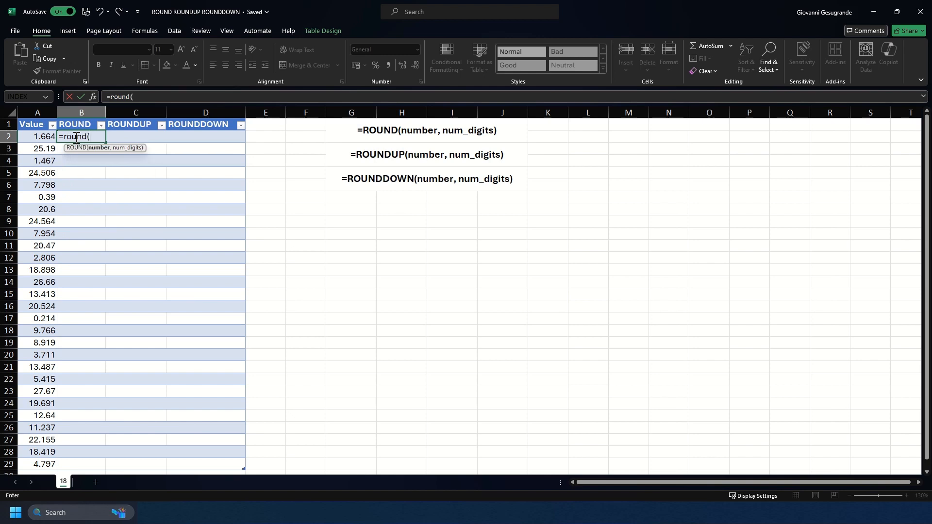
click(35, 138)
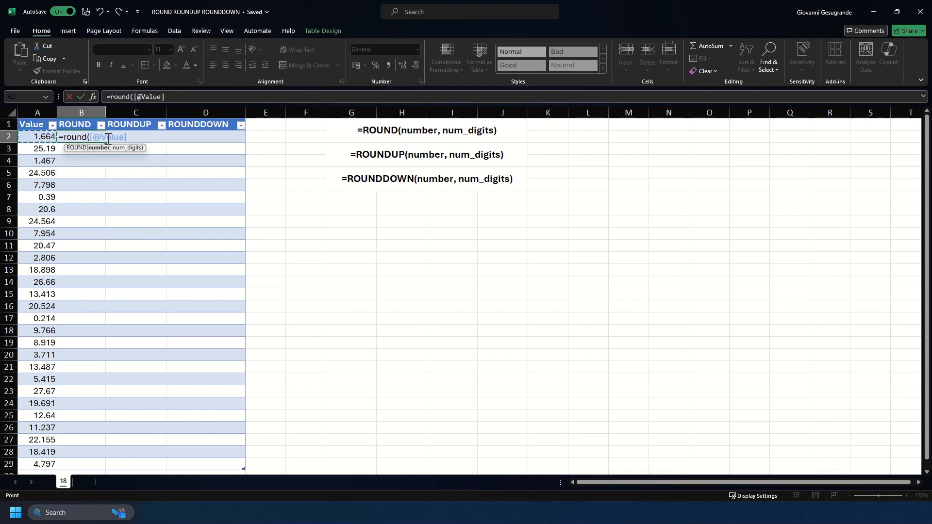
text(,)
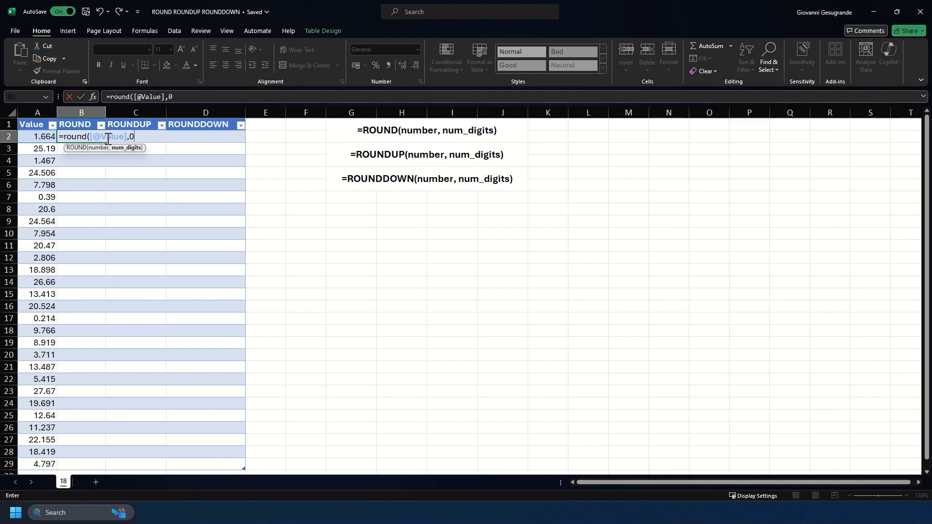
text(0))
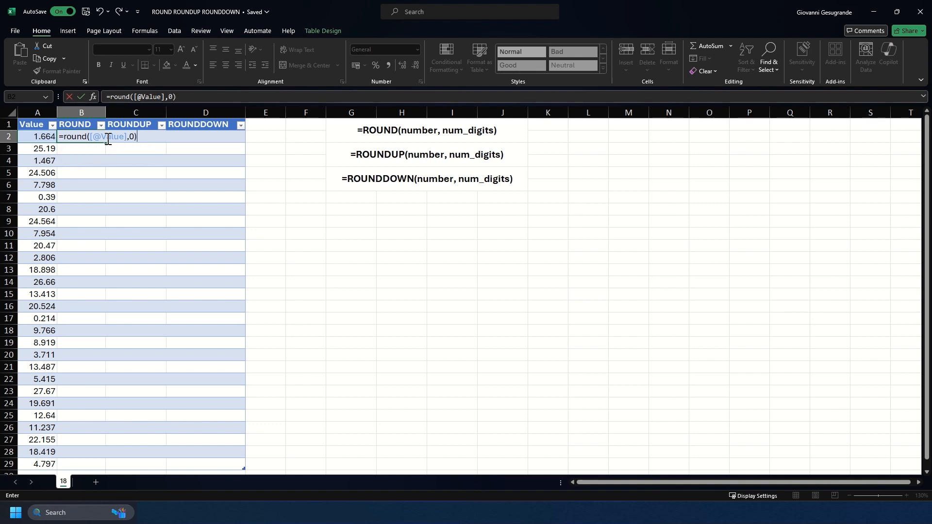
key(Return)
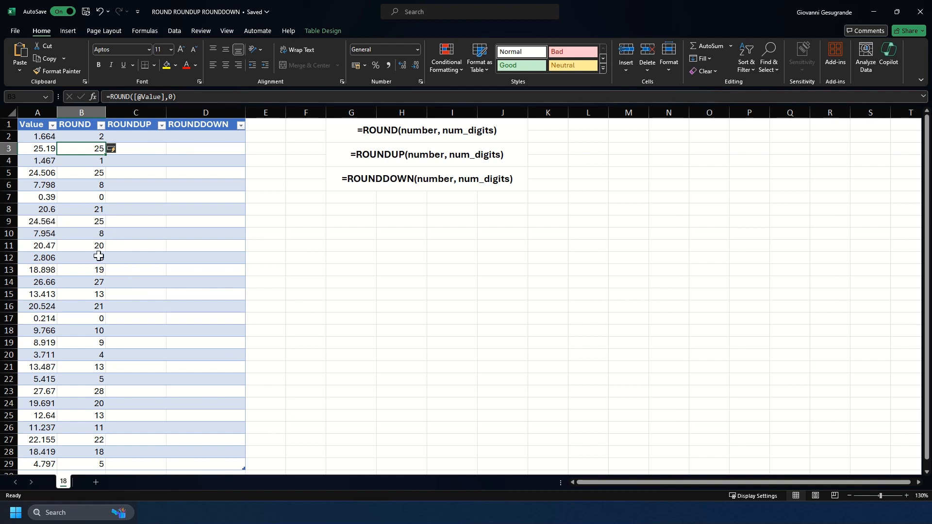
click(171, 93)
key(BackSpace)
text(1)
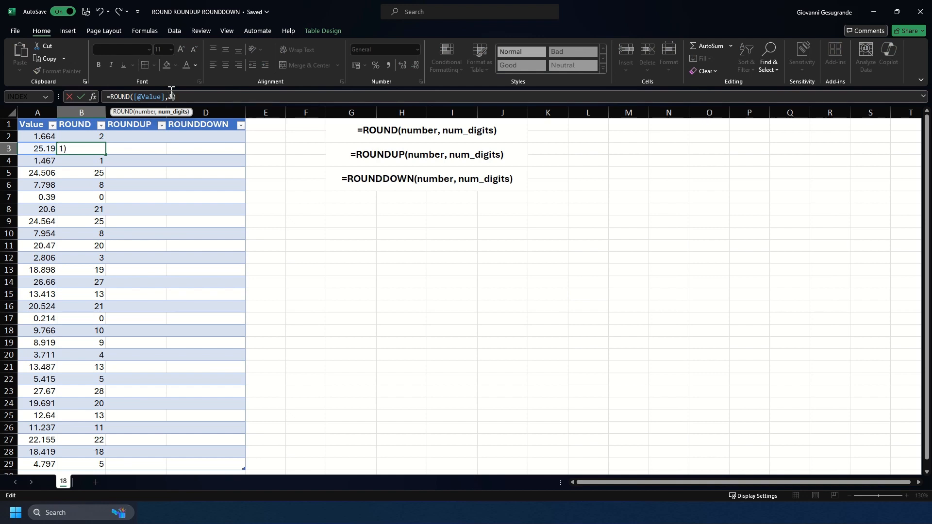
key(Return)
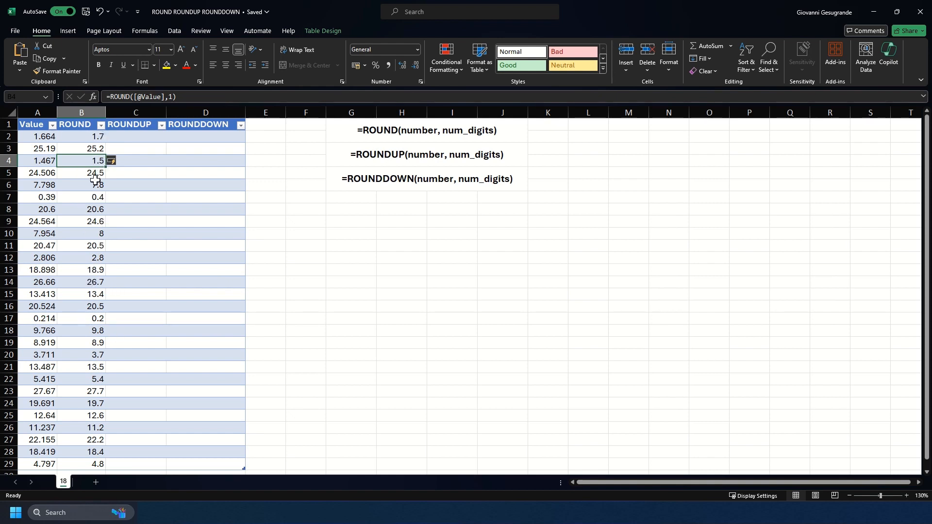
Change the number of digits in the ROUND column's formula to 2, editing it in cell B10.
click(96, 234)
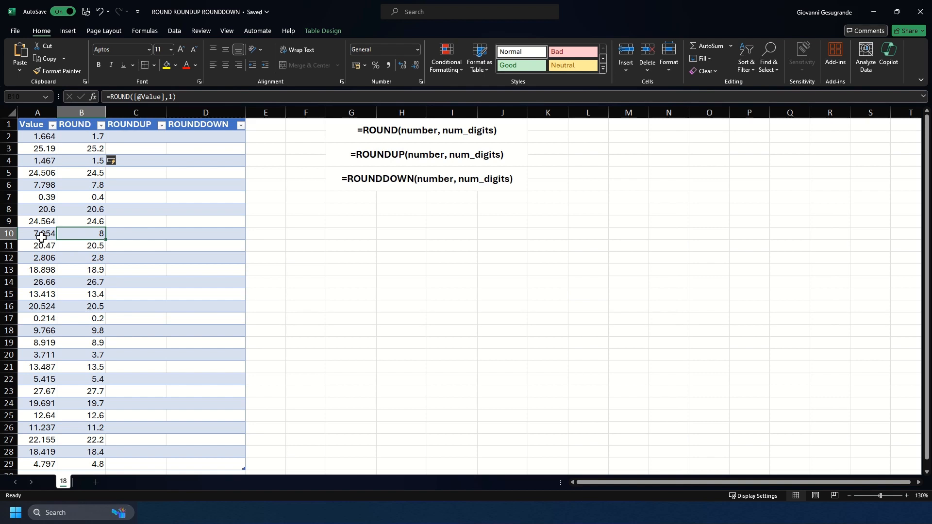
click(173, 97)
key(BackSpace)
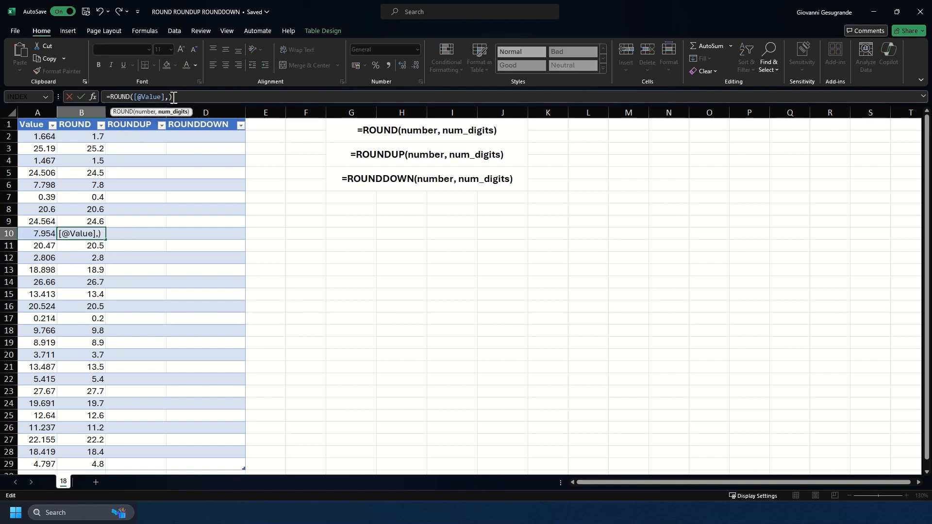
text(2)
key(Return)
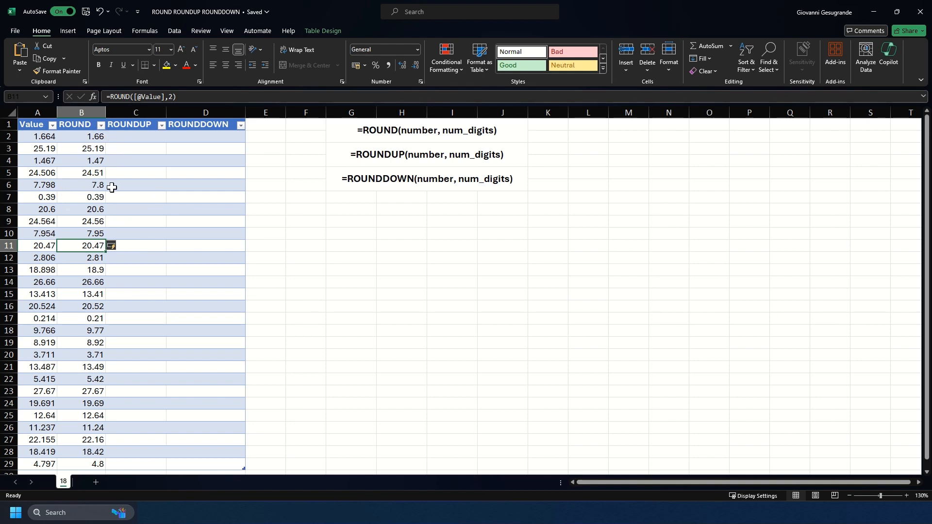
Format all values in the ROUND column as Number with 2 decimal places.
key(ctrl+space)
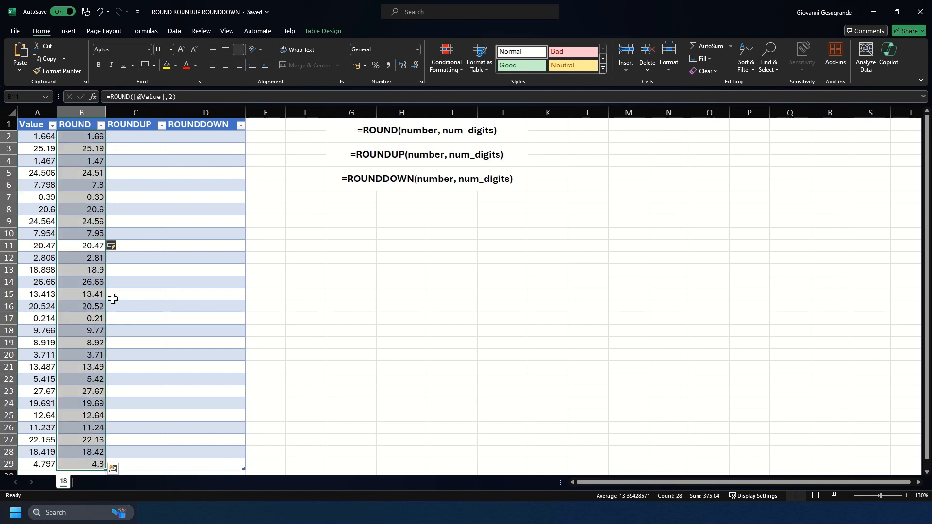
key(ctrl+1)
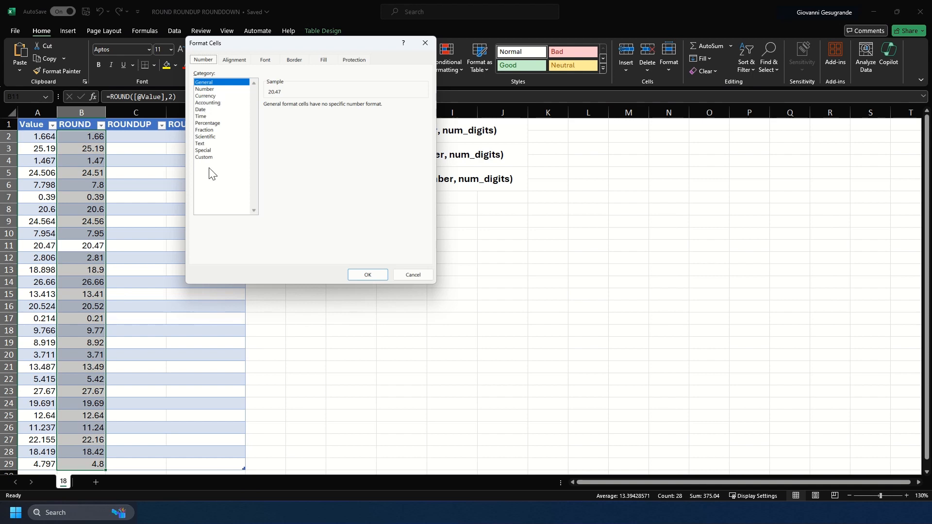
click(208, 89)
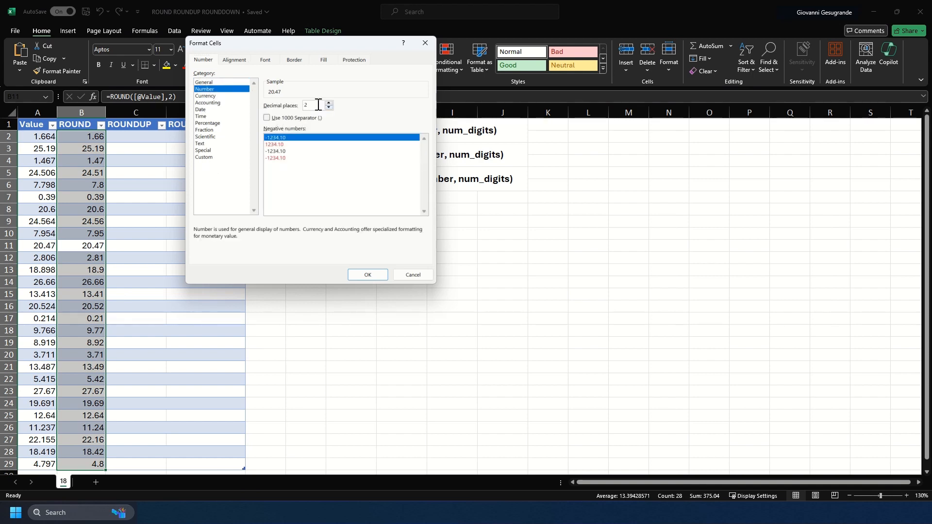
drag(318, 105, 301, 108)
click(378, 274)
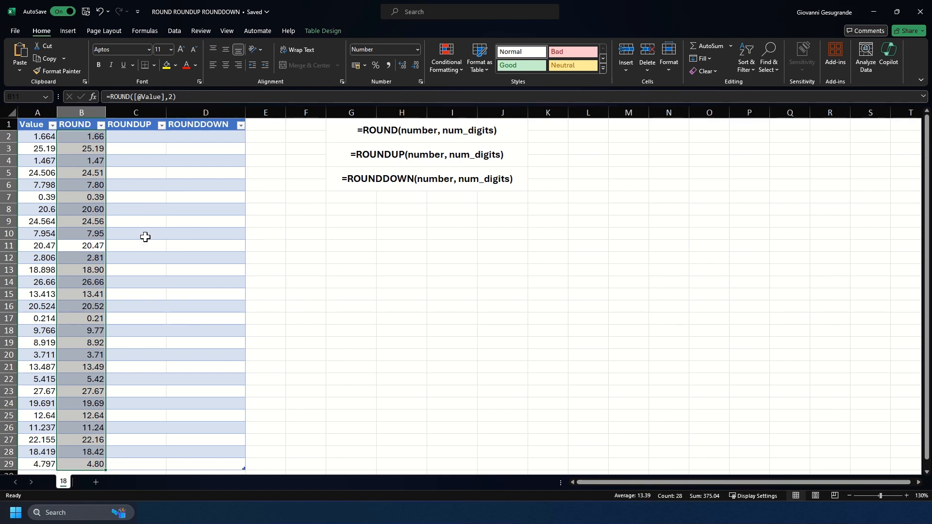
click(128, 137)
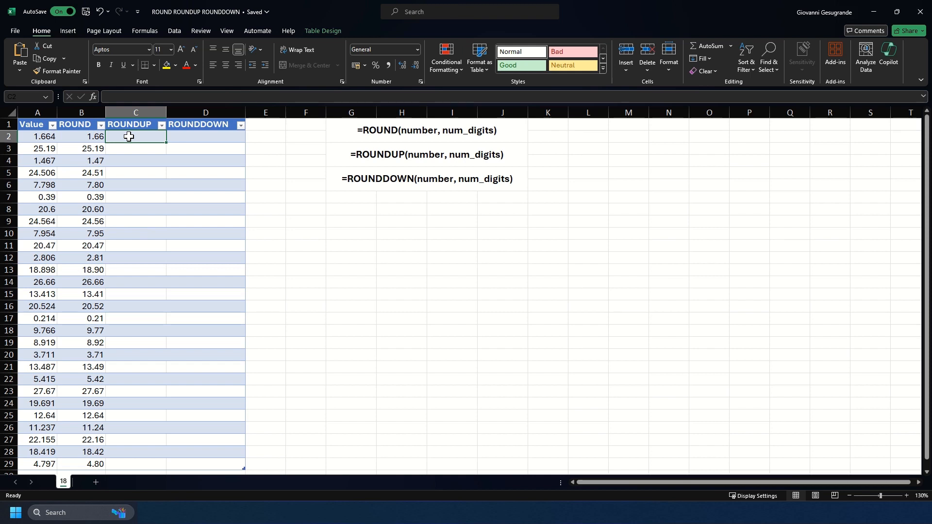
text(=)
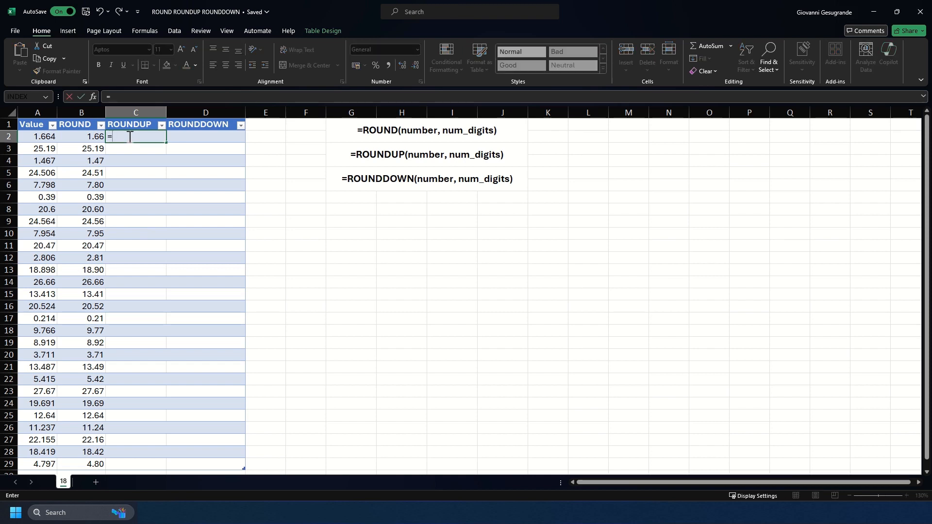
text(roundup()
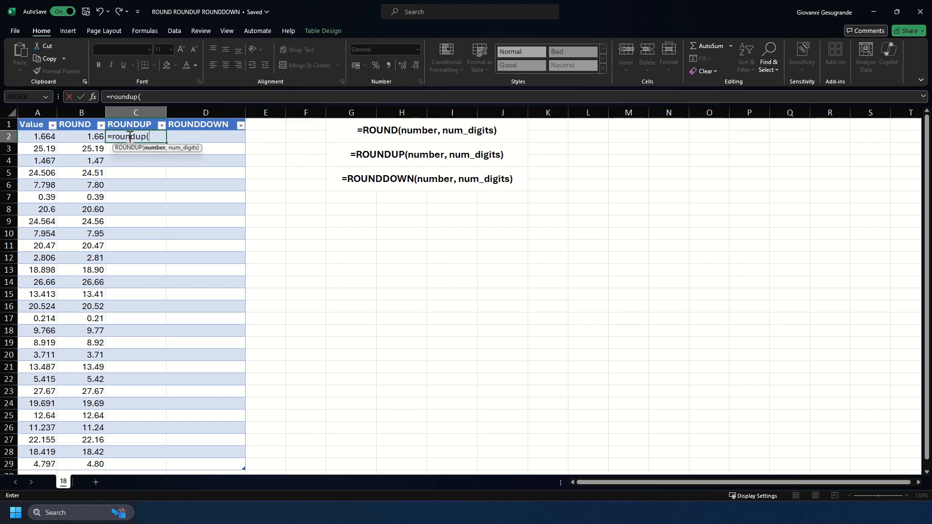
click(36, 137)
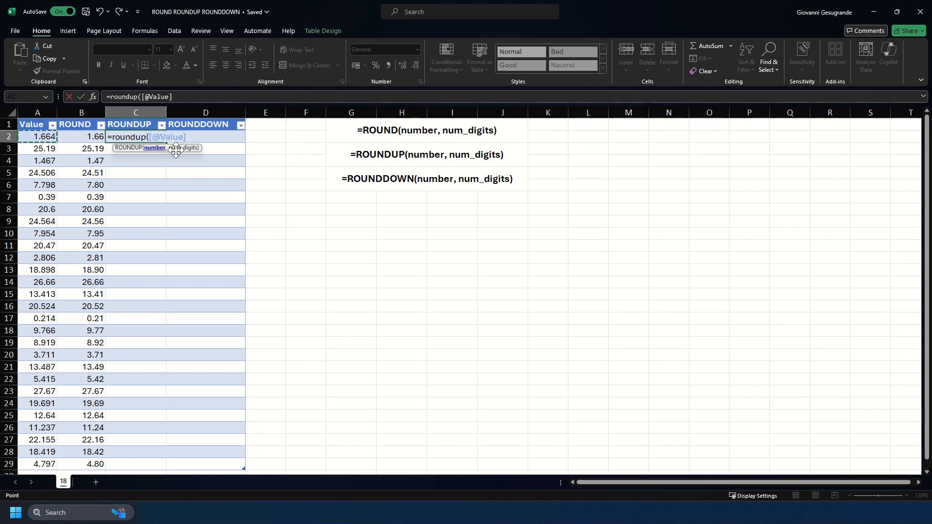
text(,0)
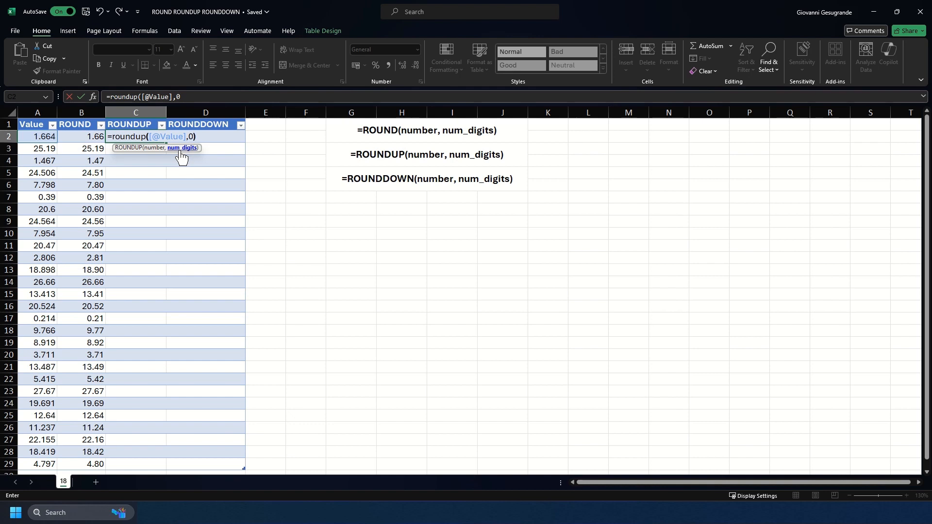
text())
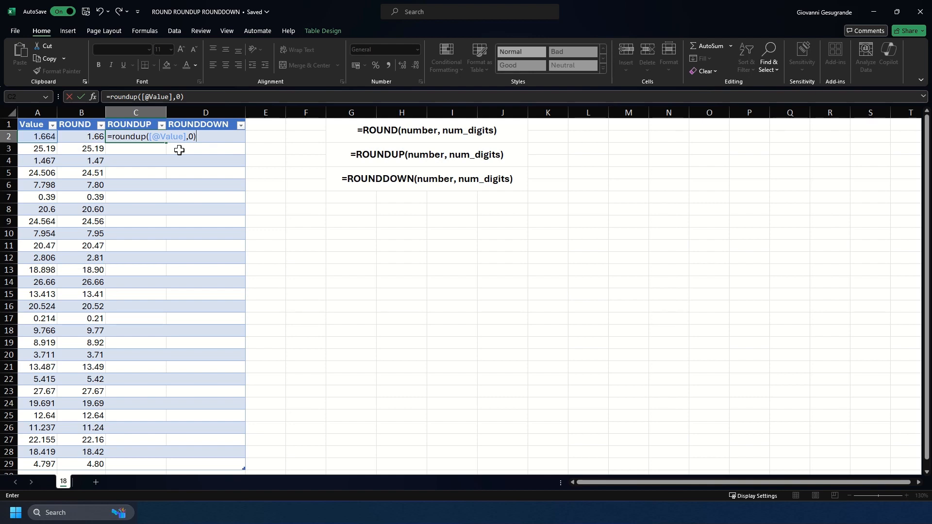
key(Return)
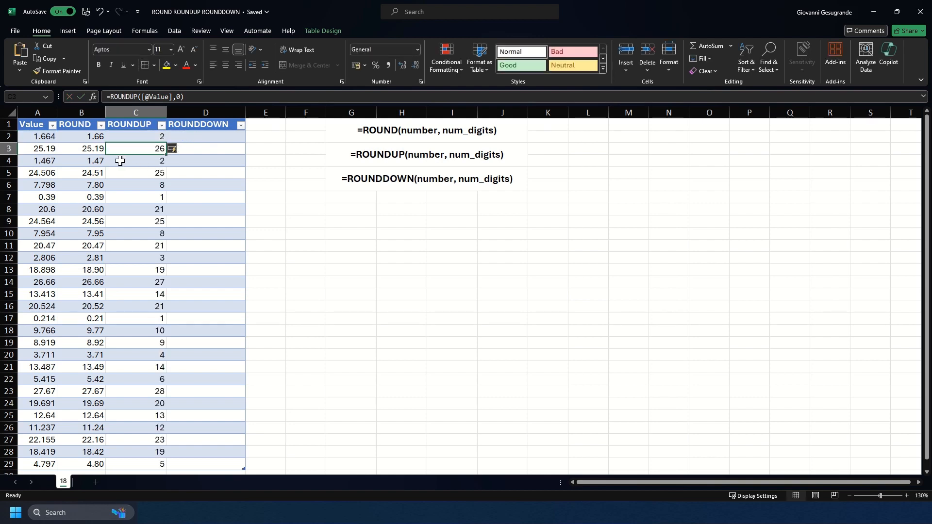
Set the ROUND column's number of digits to 0 in cell B3's formula, and compare the row 3 value with its ROUNDUP result.
click(80, 152)
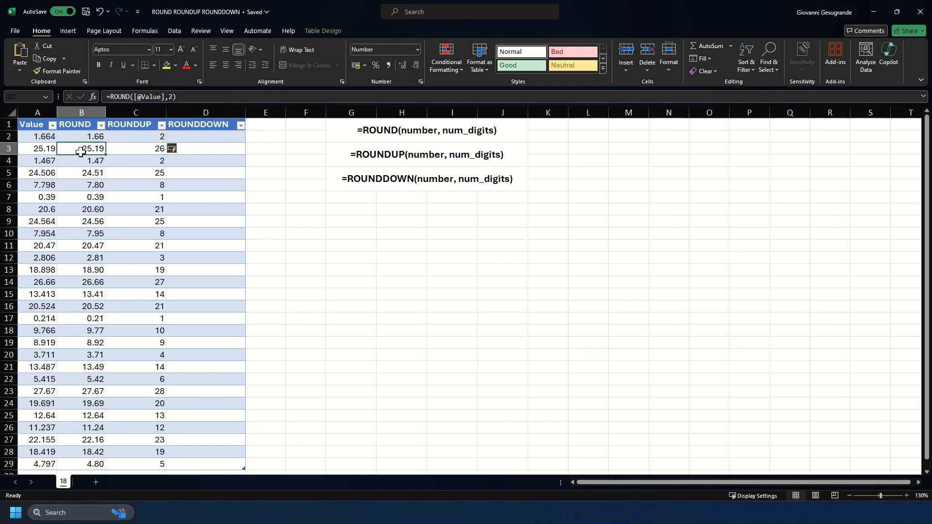
click(174, 96)
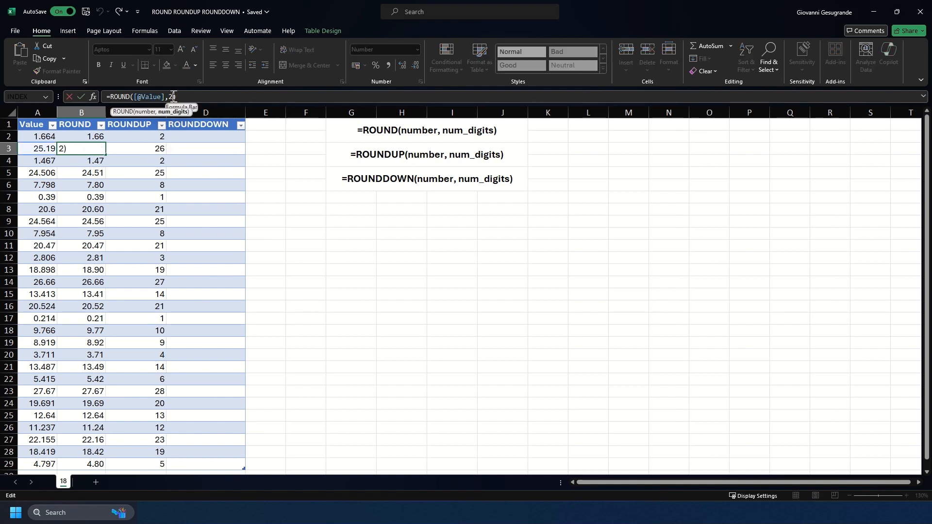
key(BackSpace)
text(0)
key(Return)
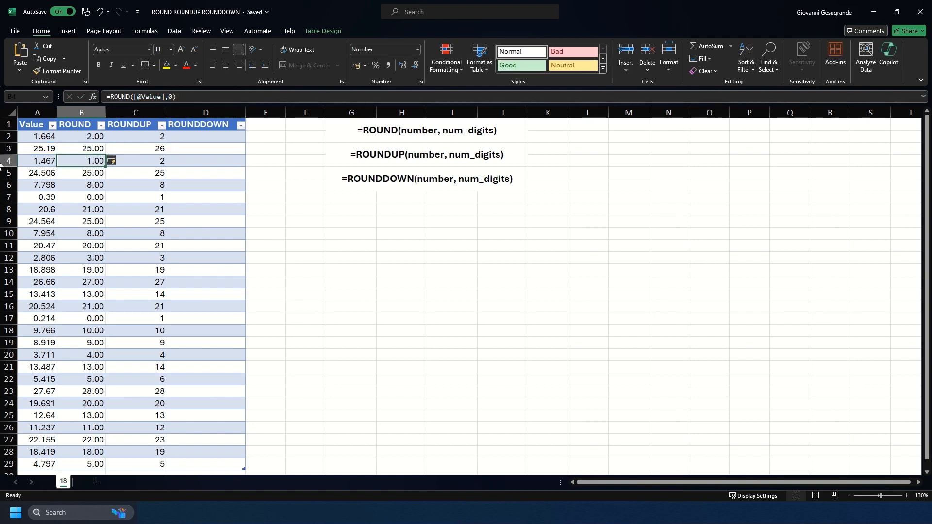
mouse_move(41, 151)
mouse_down()
mouse_move(91, 150)
mouse_move(35, 150)
mouse_up()
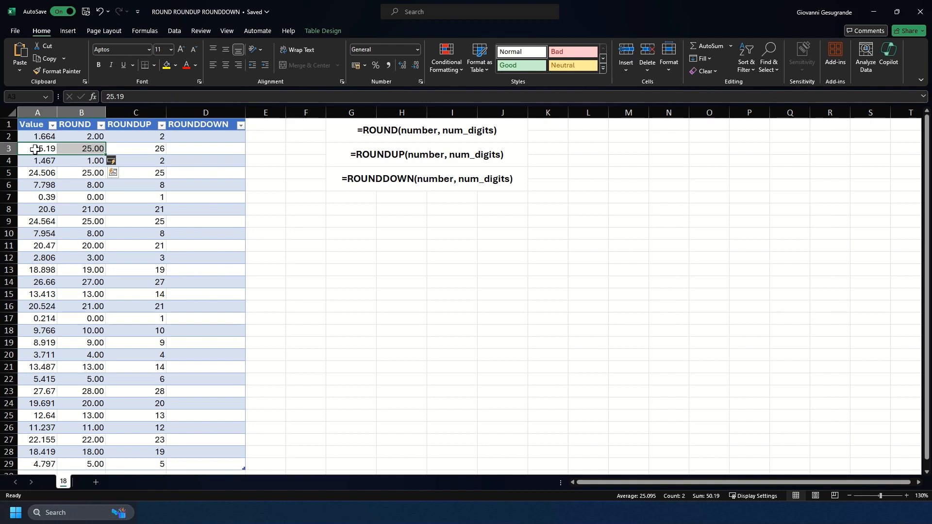
click(134, 148)
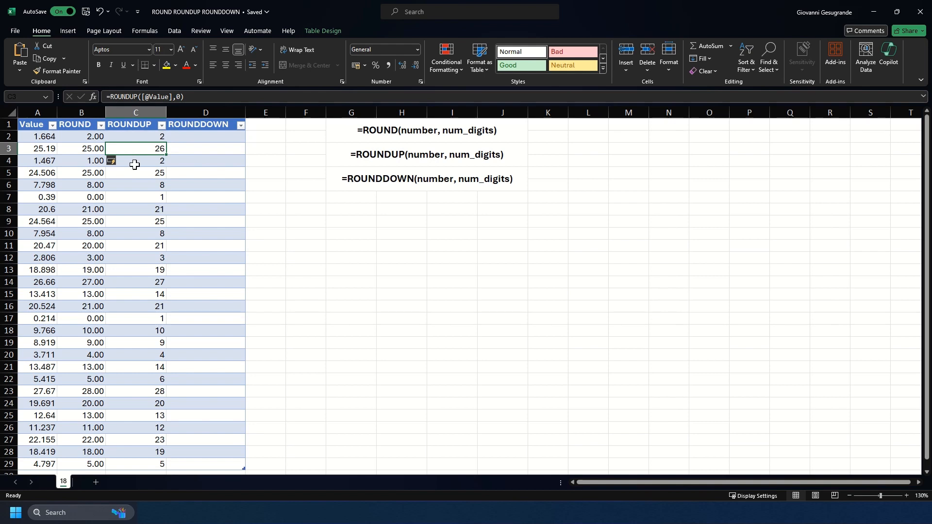
click(204, 139)
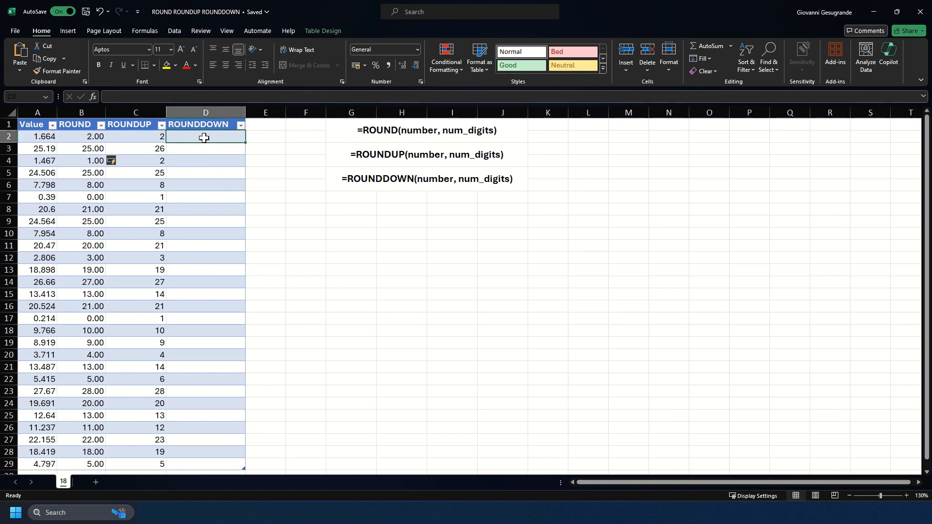
text(=roundown)
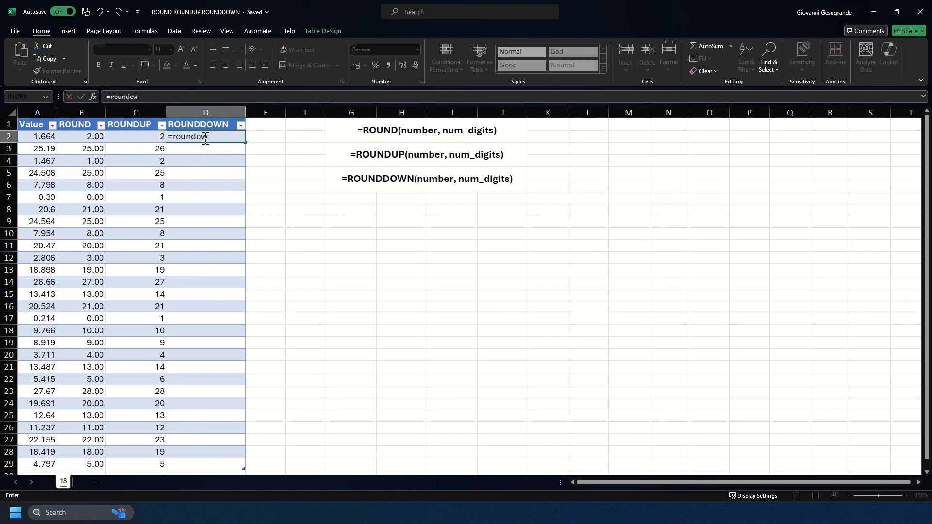
key(BackSpace)
text(do)
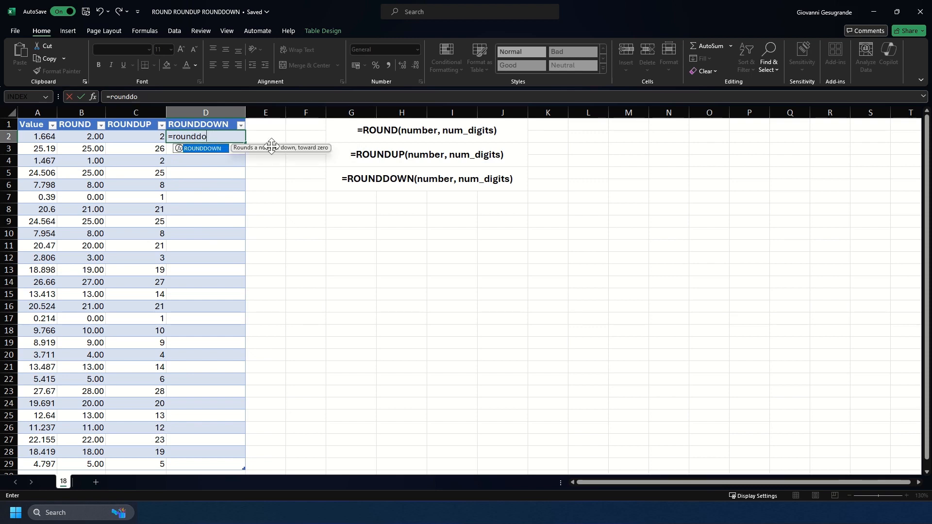
key(Tab)
click(42, 137)
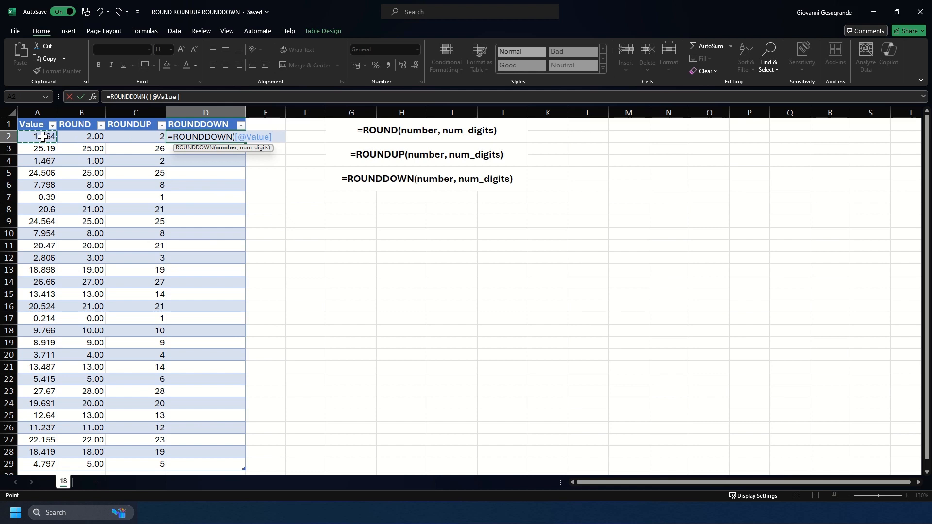
text(,0)
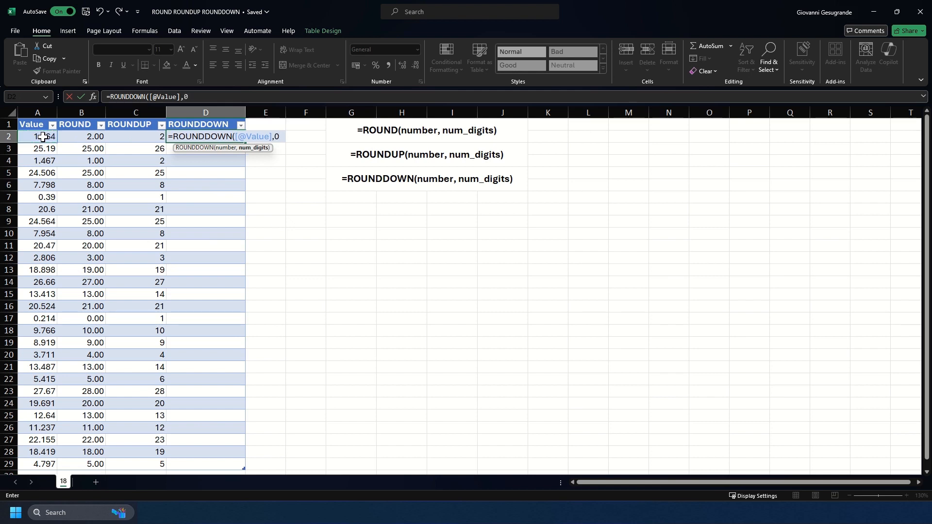
text())
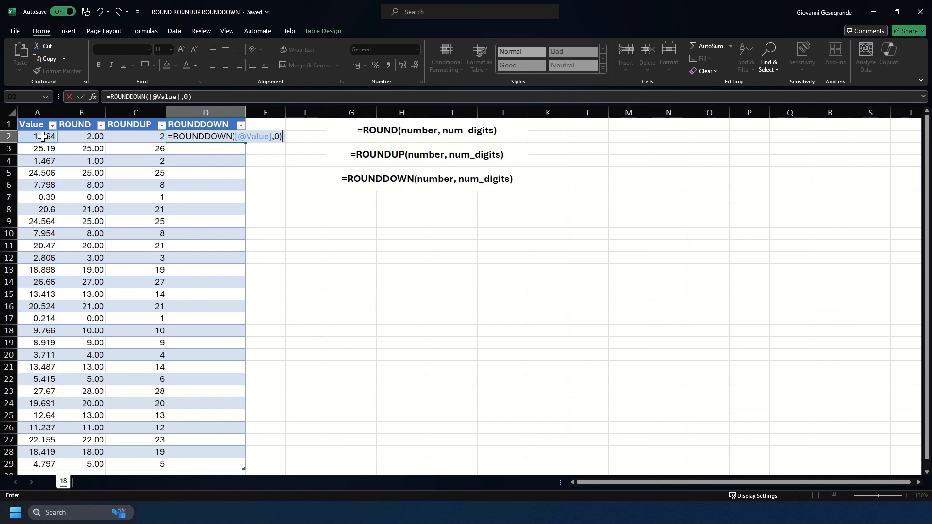
key(Return)
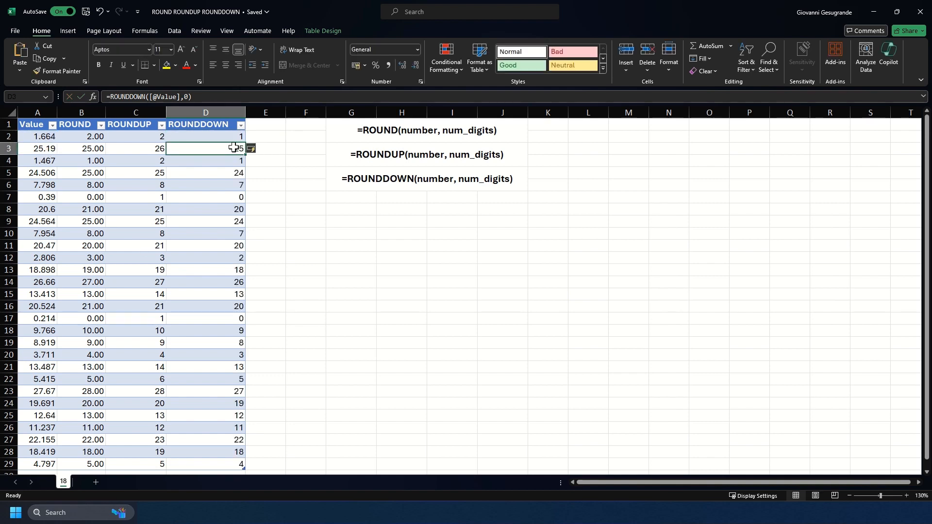